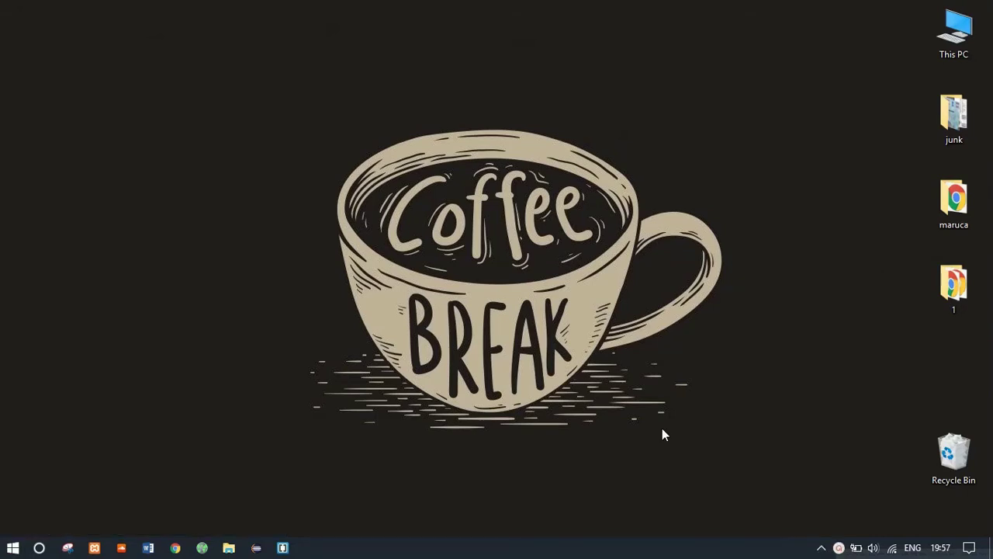
Go from Action Center's All settings to Accounts > Sign-in options and start Fingerprint setup
click(970, 548)
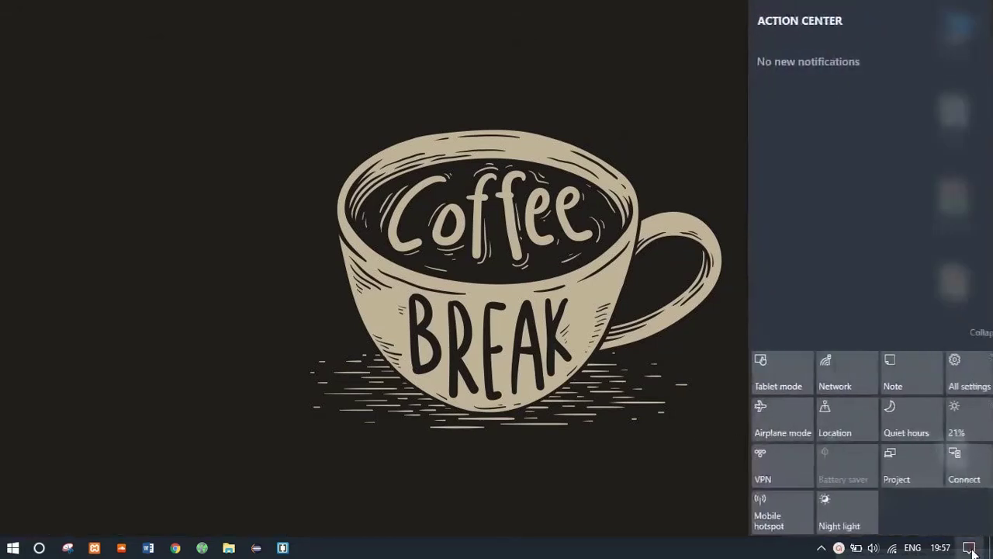
click(962, 384)
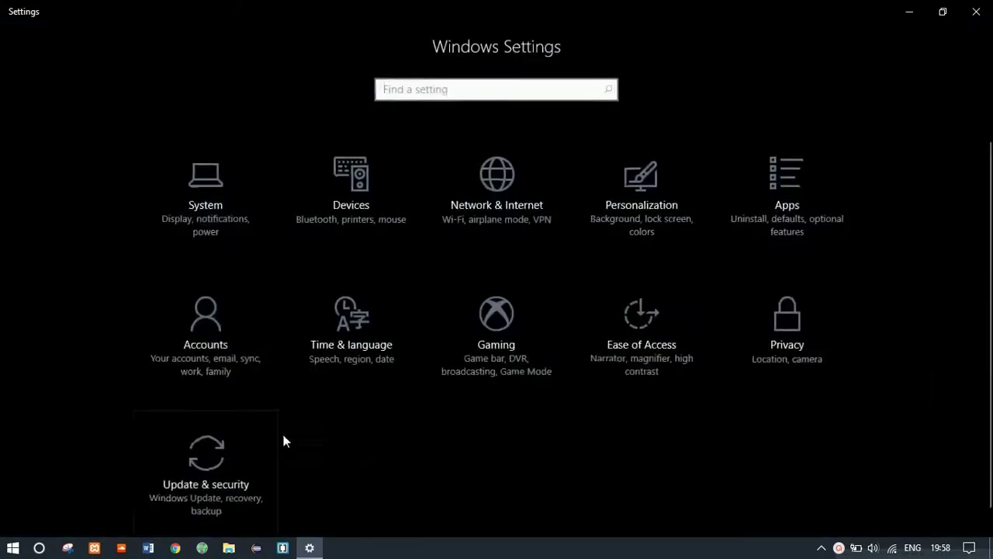
click(223, 368)
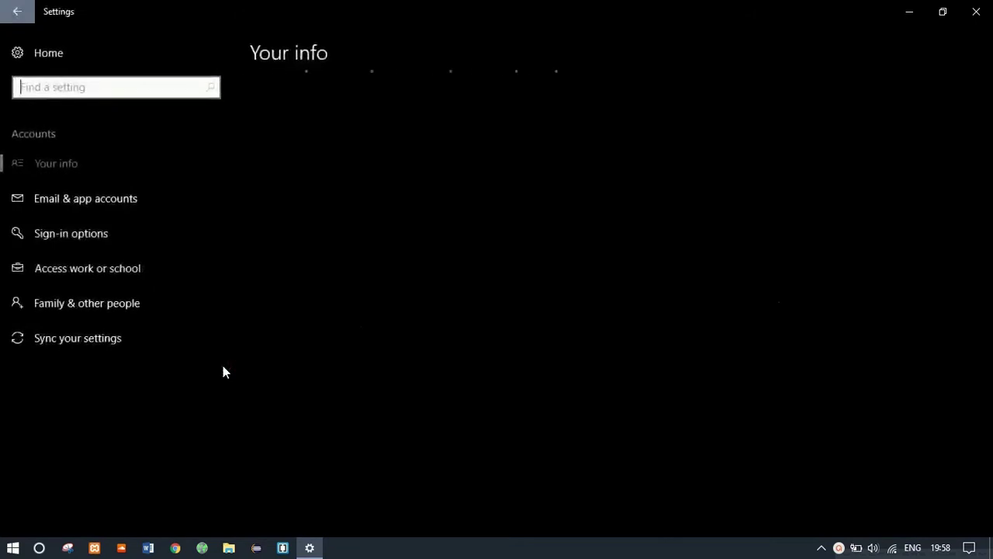
click(112, 228)
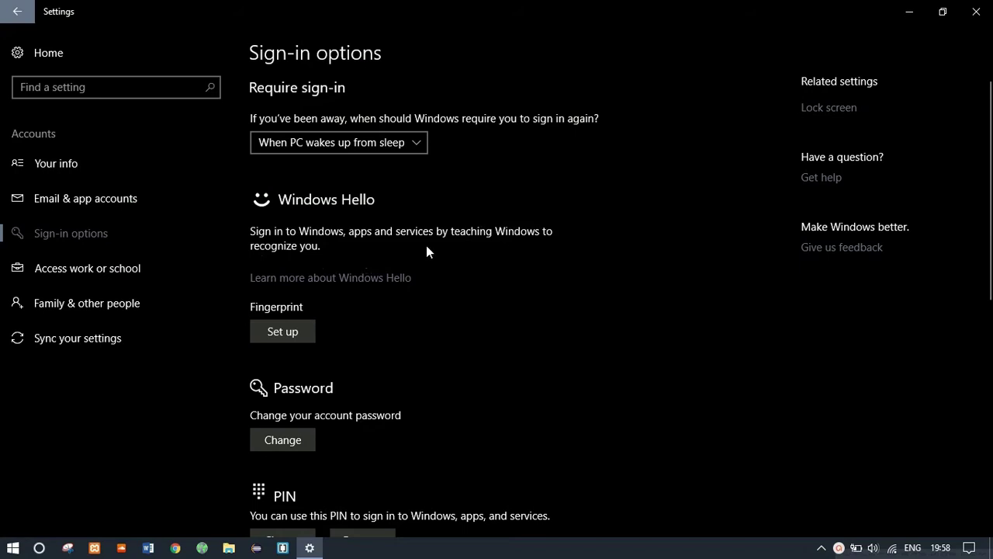
click(281, 331)
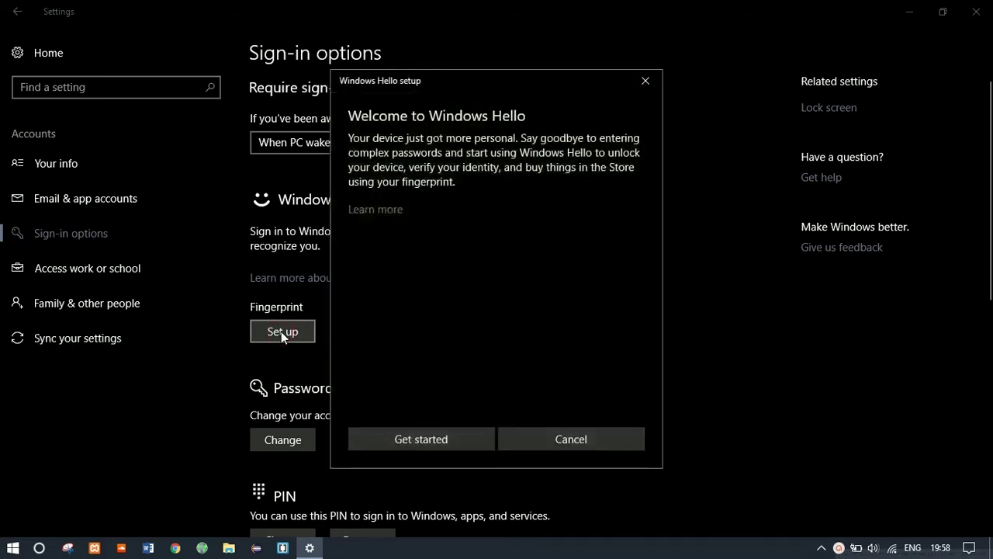
Enroll a Windows Hello fingerprint, confirming with the account PIN, then close the setup window
click(471, 440)
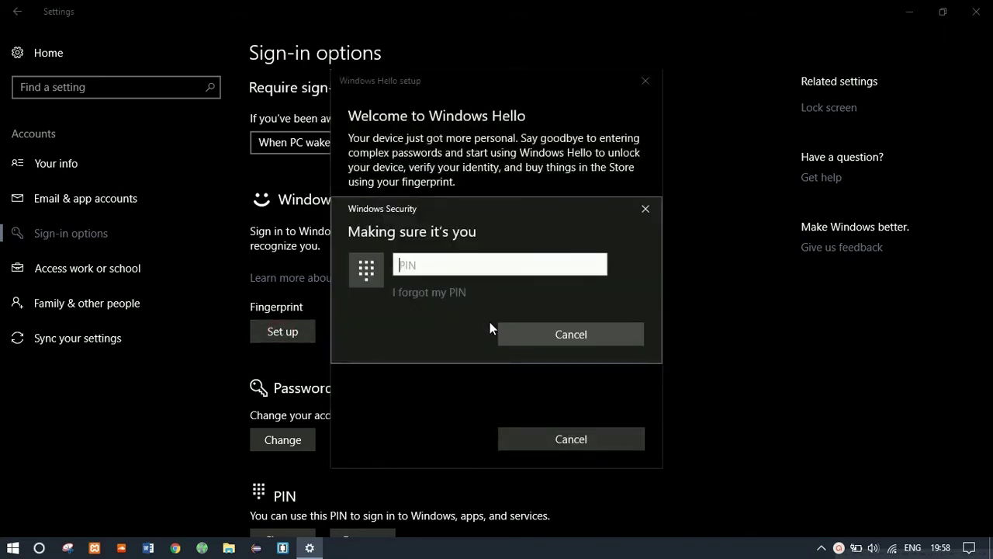
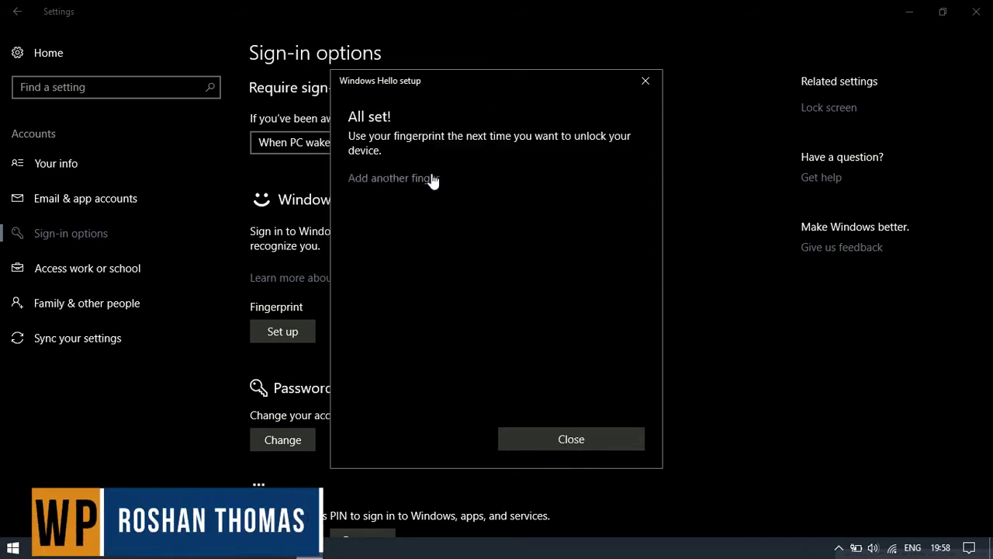
click(566, 442)
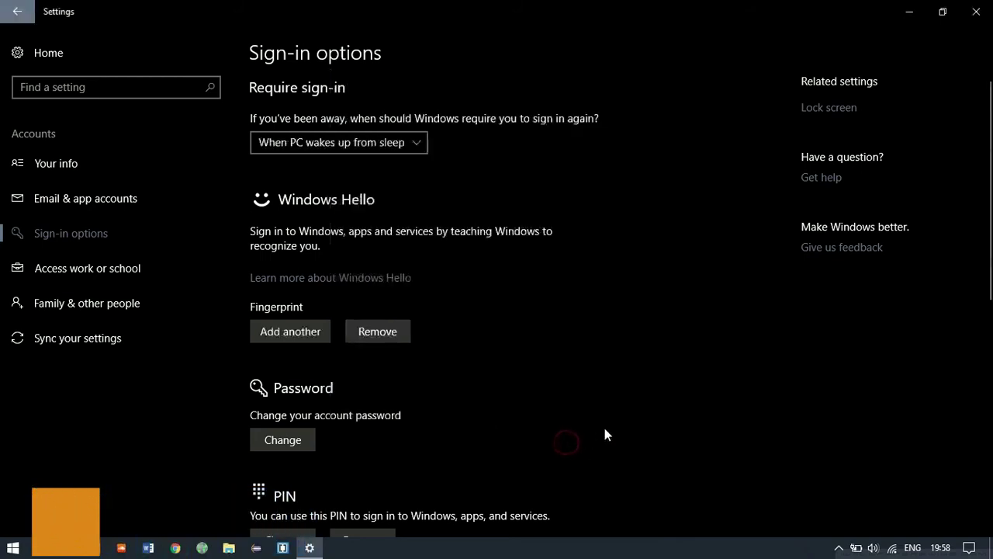